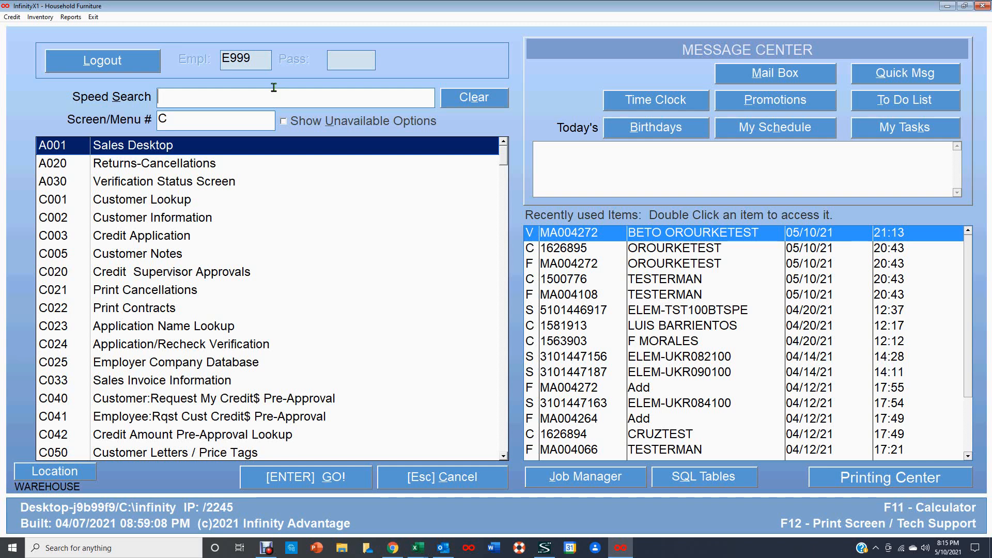
Open the Merchandise Repair Tasks screen (V003) and sign in with the employee password
{"action": "type", "text": "V"}
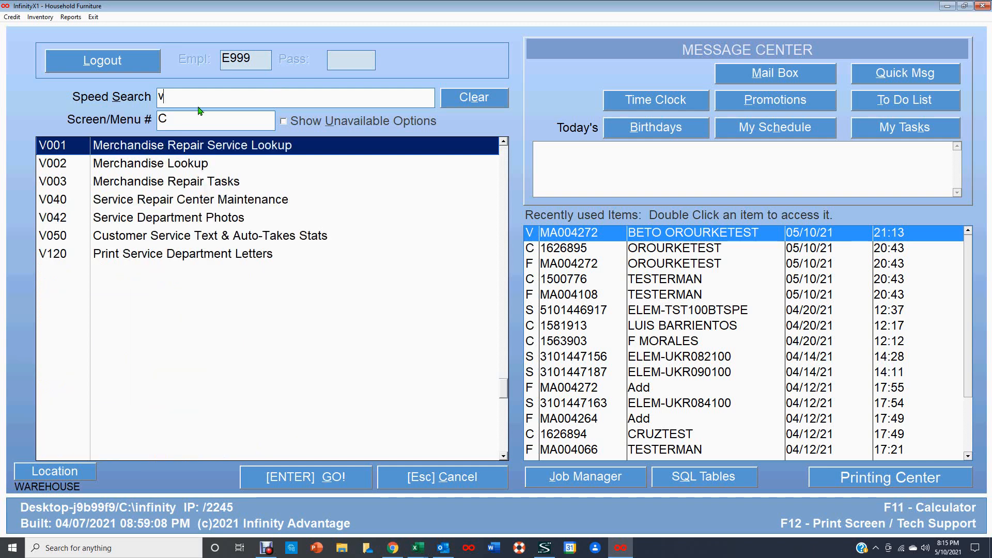
{"action": "left_click", "coordinate": [161, 181]}
{"action": "left_click", "coordinate": [161, 182]}
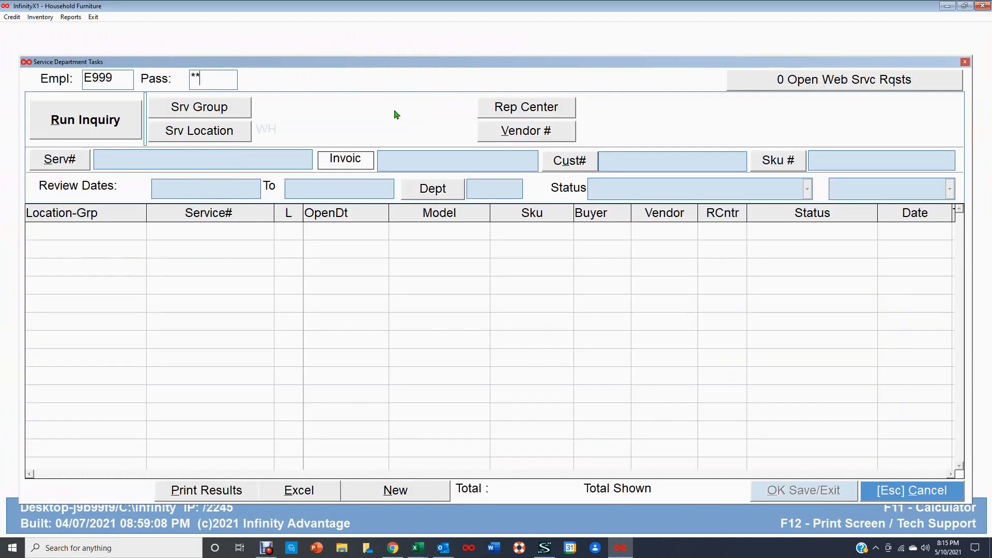
{"action": "key", "text": "Return"}
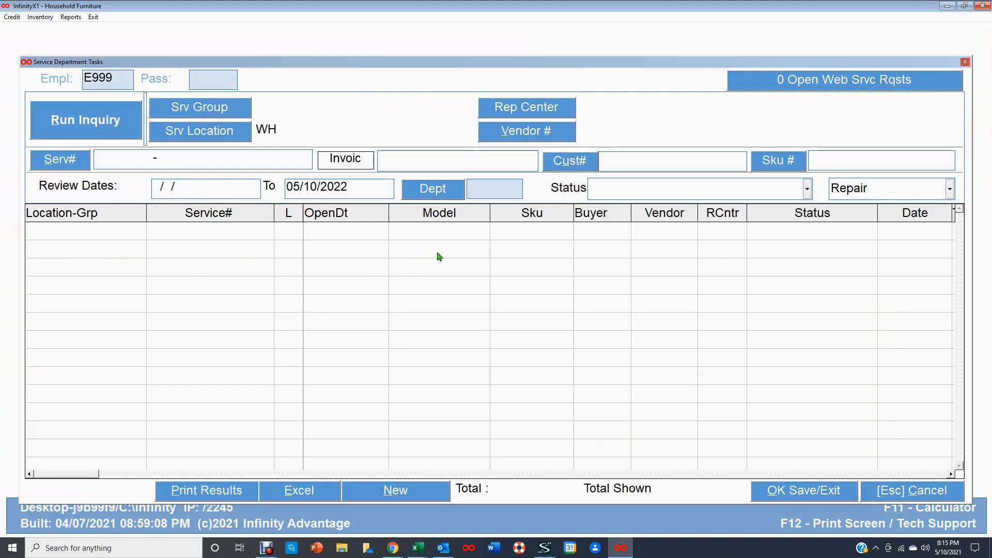
Start a new customer merchandise service by entering the customer's invoice number
{"action": "left_click", "coordinate": [415, 498]}
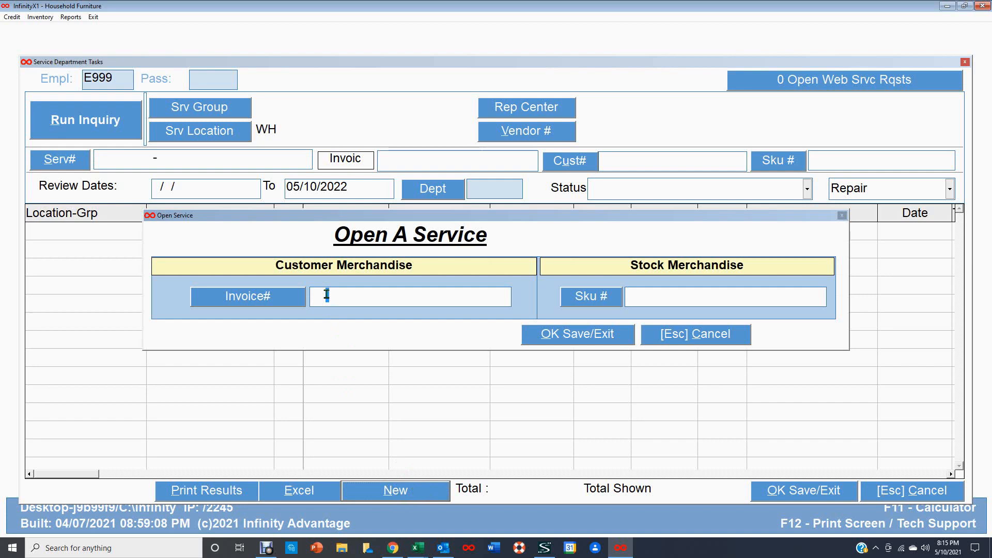
{"action": "type", "text": "M"}
{"action": "key", "text": "BackSpace"}
{"action": "type", "text": "MA004272"}
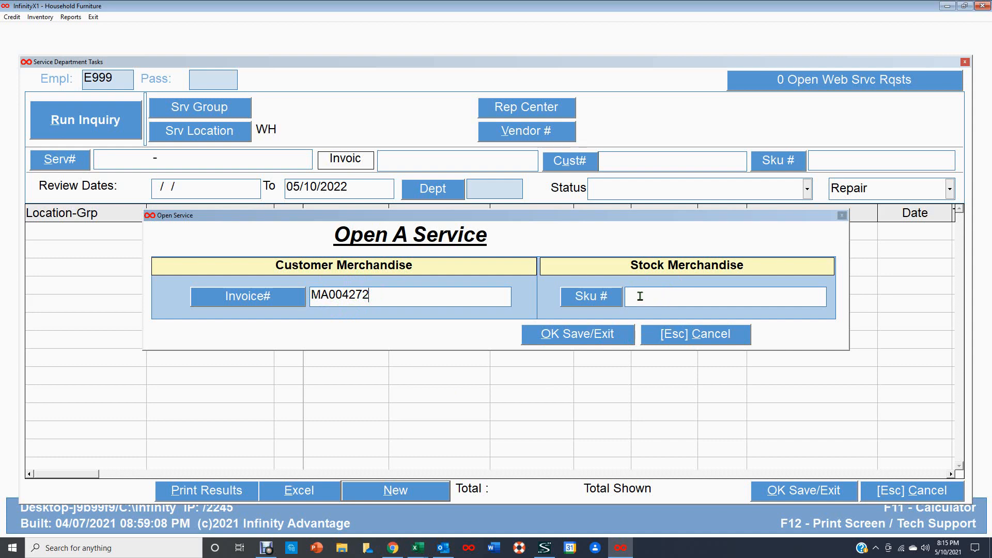
{"action": "left_click", "coordinate": [576, 338]}
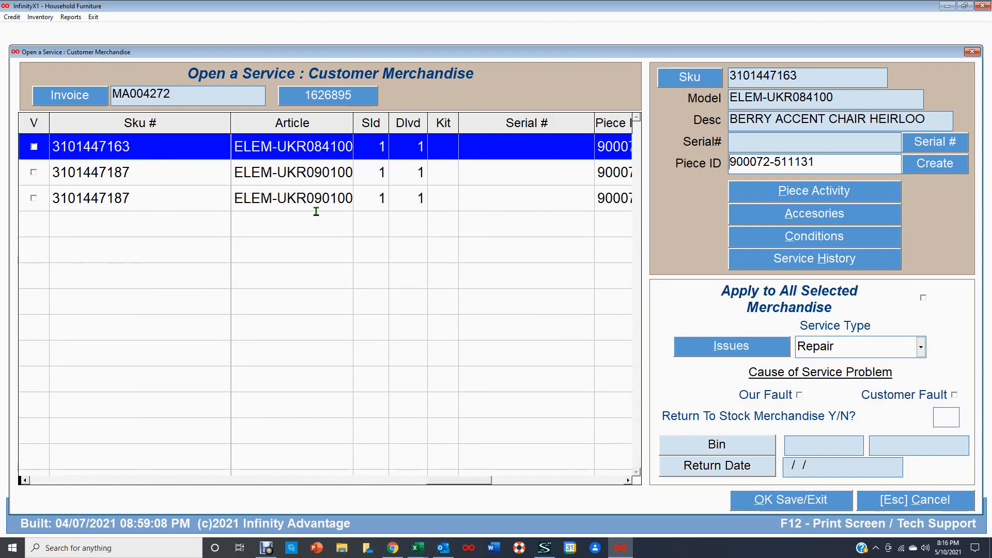
Select only the last charcoal accent chair line on the invoice and set its serial number to NONE
{"action": "left_click", "coordinate": [34, 199]}
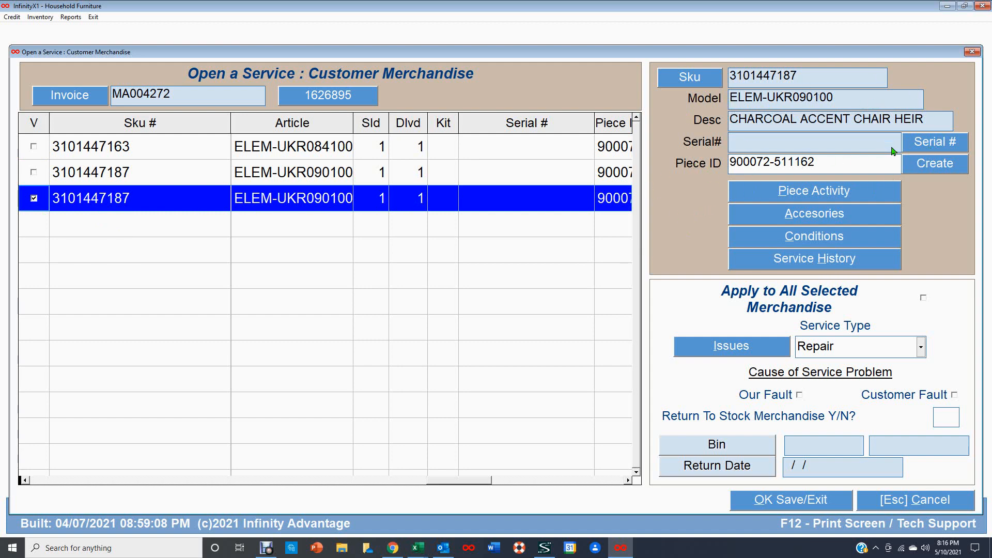
{"action": "left_click", "coordinate": [934, 143]}
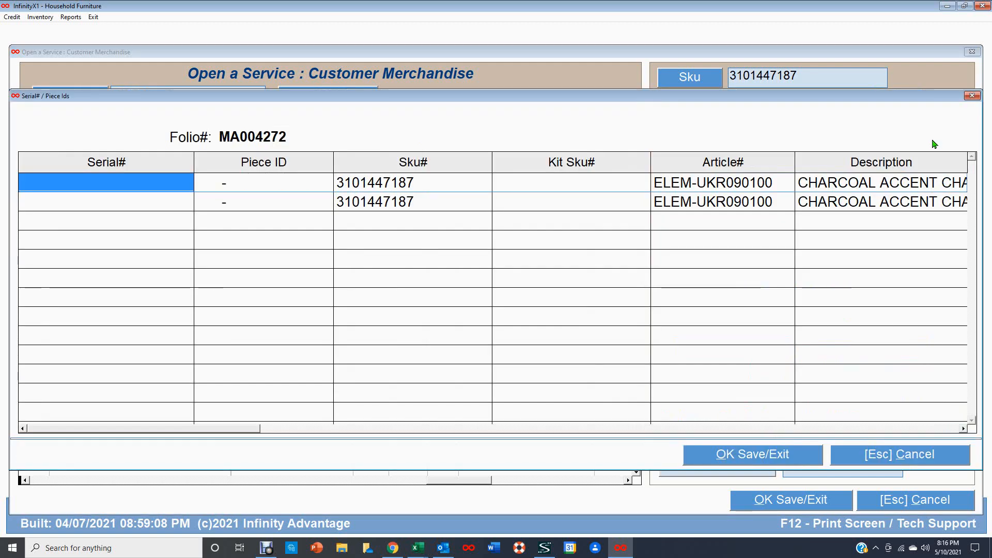
{"action": "left_click", "coordinate": [140, 184]}
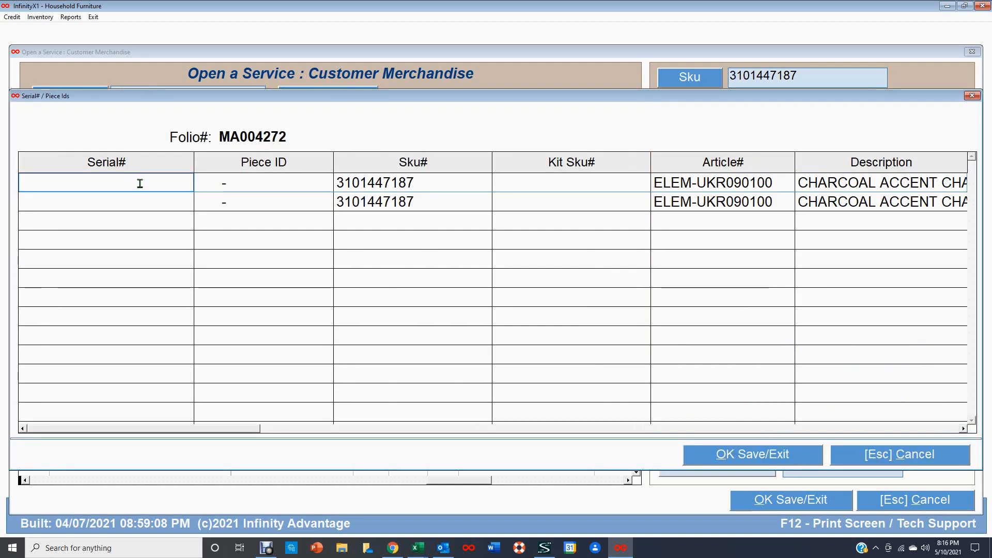
{"action": "type", "text": "NONE"}
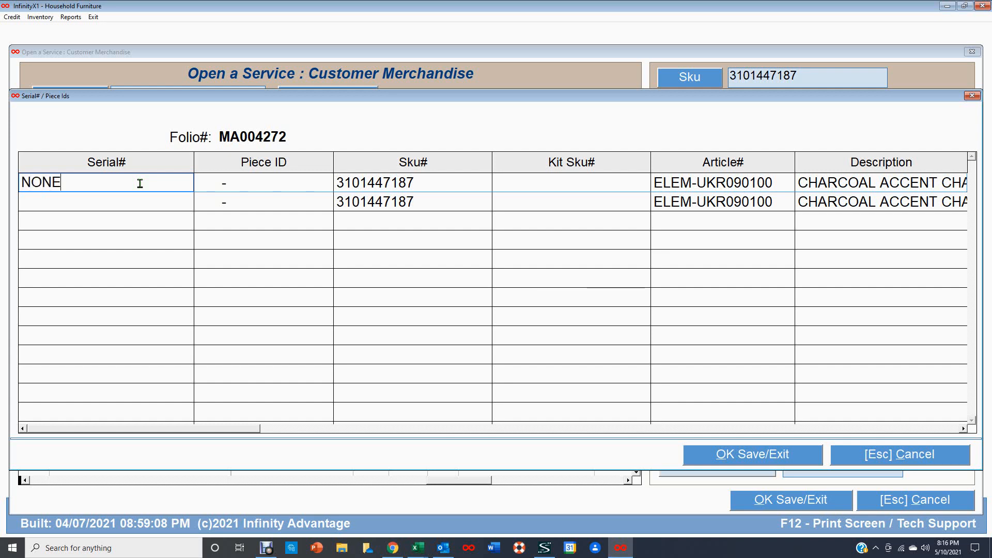
{"action": "left_click", "coordinate": [770, 457]}
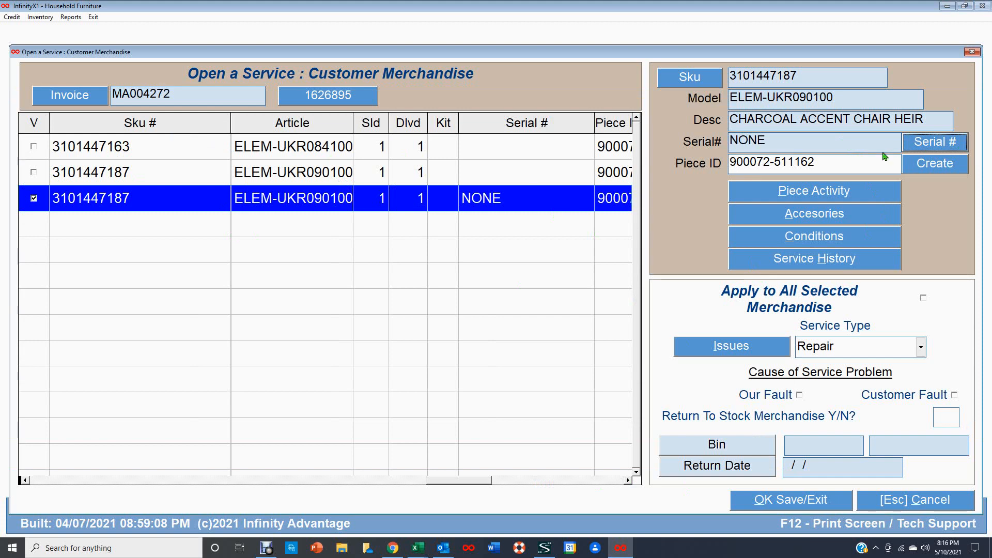
Check the chair's accessories and record its merchandise condition as "small tear in right side"
{"action": "left_click", "coordinate": [815, 216]}
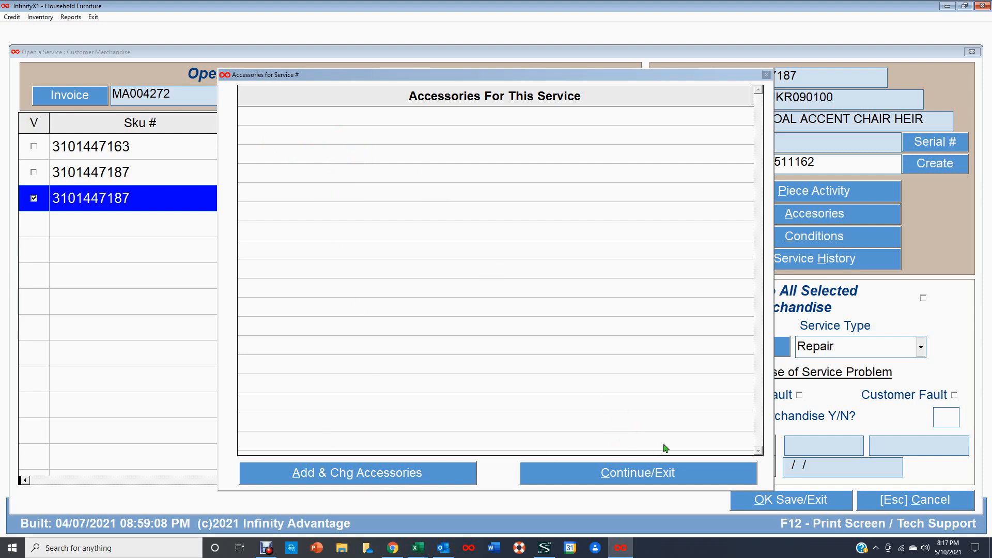
{"action": "left_click", "coordinate": [659, 477]}
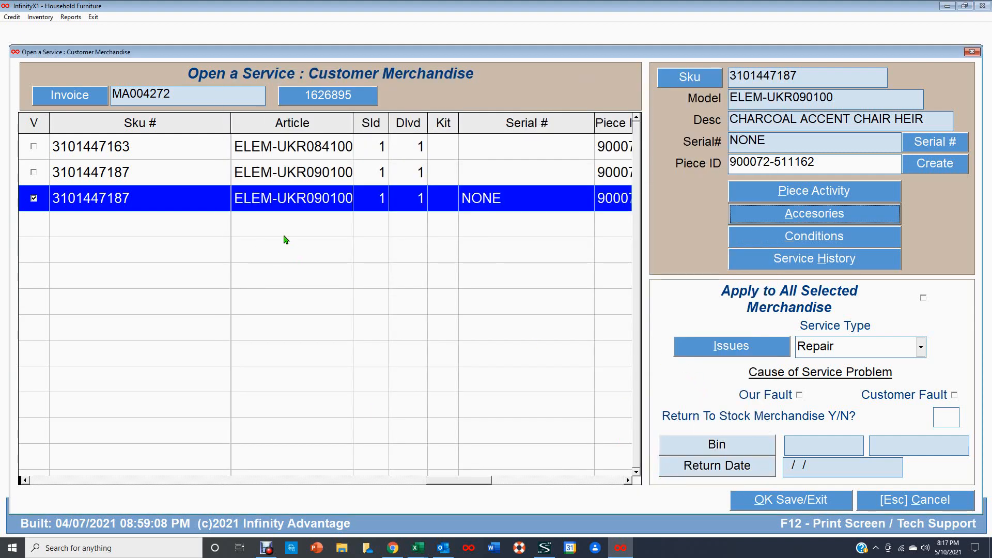
{"action": "left_click", "coordinate": [830, 238]}
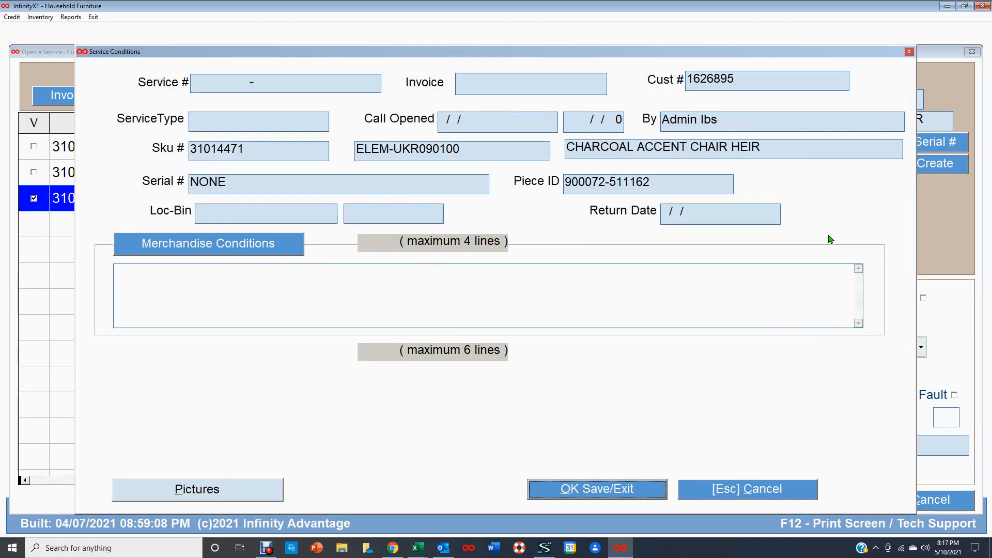
{"action": "left_click", "coordinate": [155, 281]}
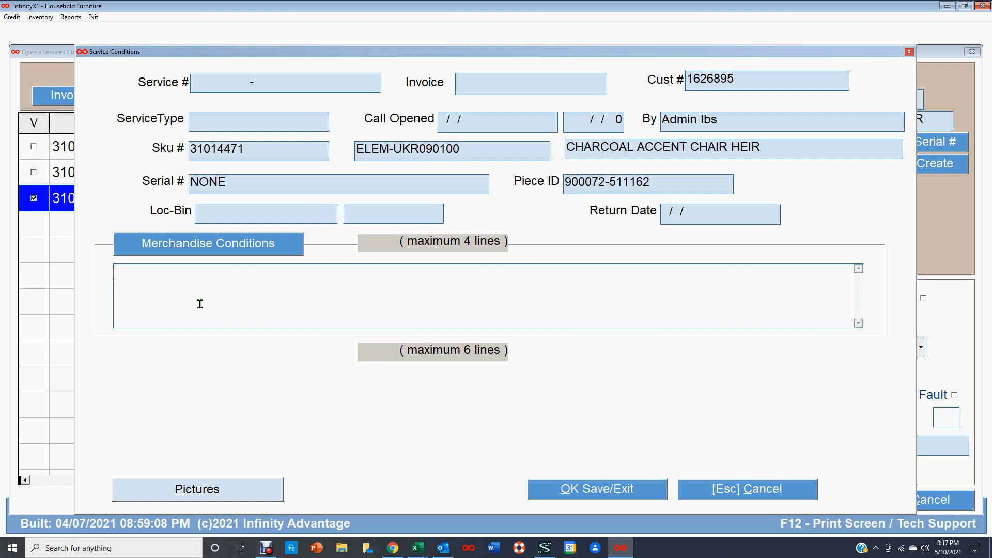
{"action": "type", "text": "mall tear in right s"}
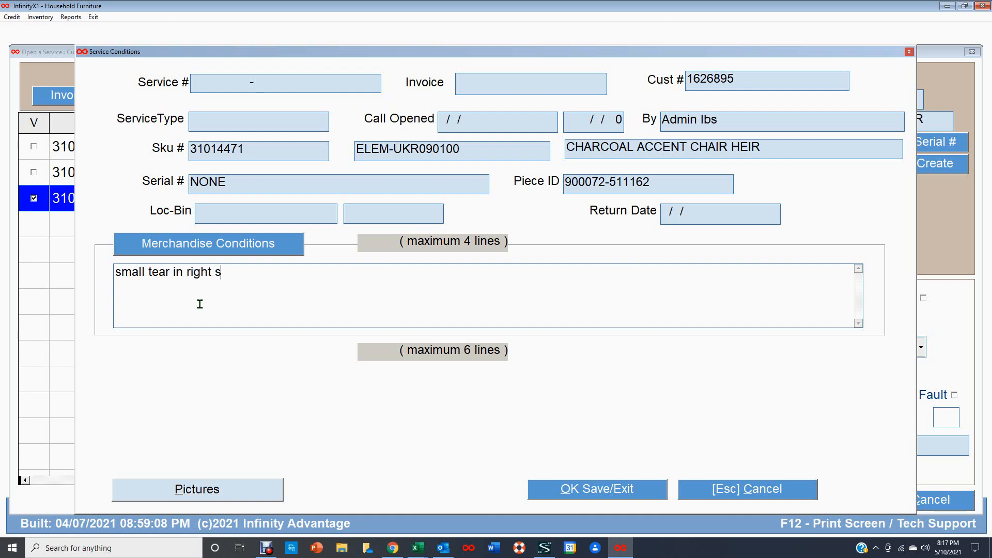
{"action": "type", "text": "ide"}
{"action": "left_click", "coordinate": [613, 491]}
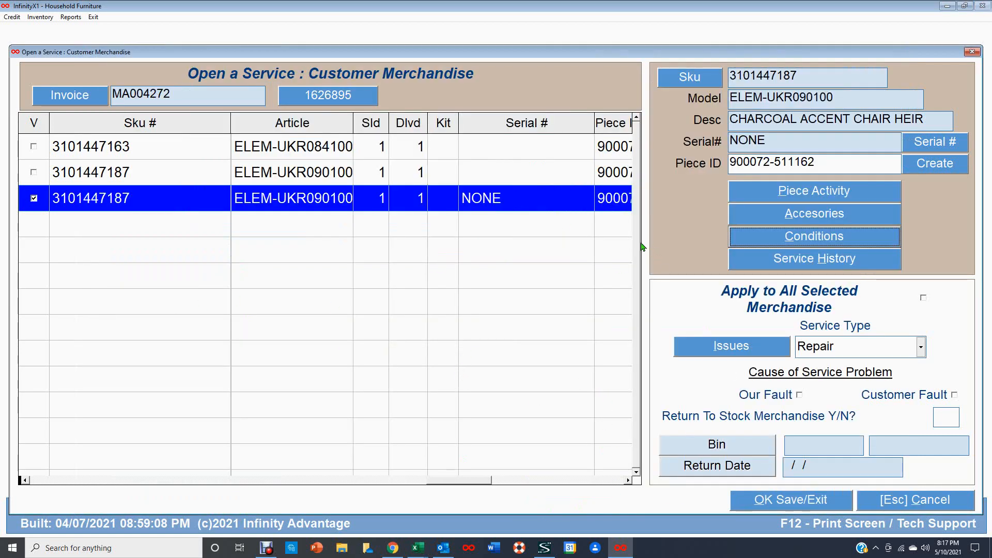
Review the invoice's service history and the available service types
{"action": "left_click", "coordinate": [818, 264]}
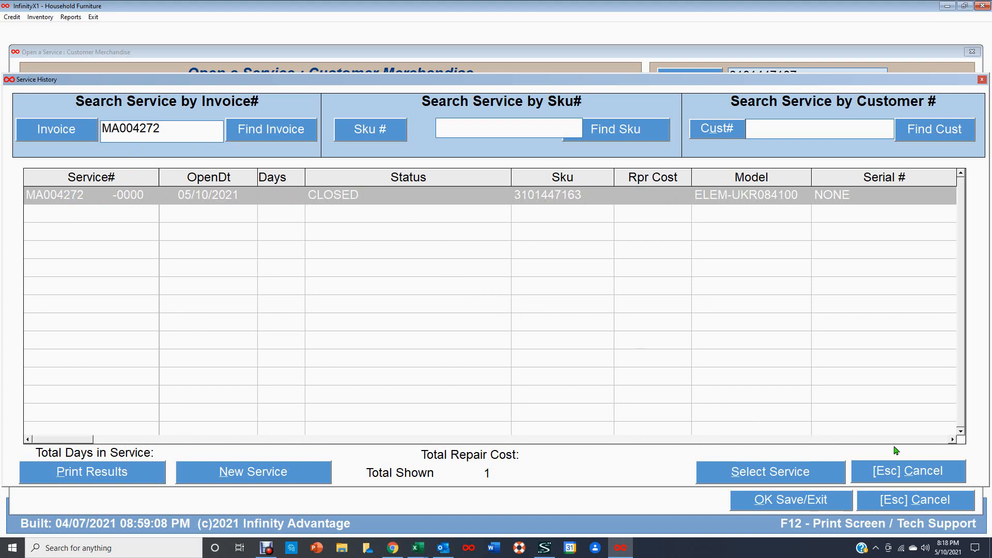
{"action": "left_click", "coordinate": [903, 472]}
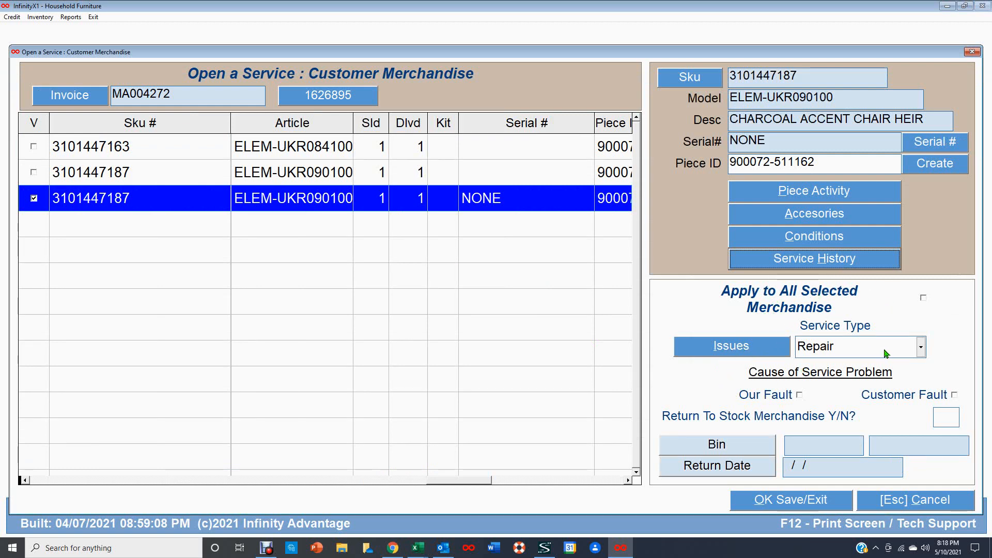
{"action": "left_click", "coordinate": [922, 349]}
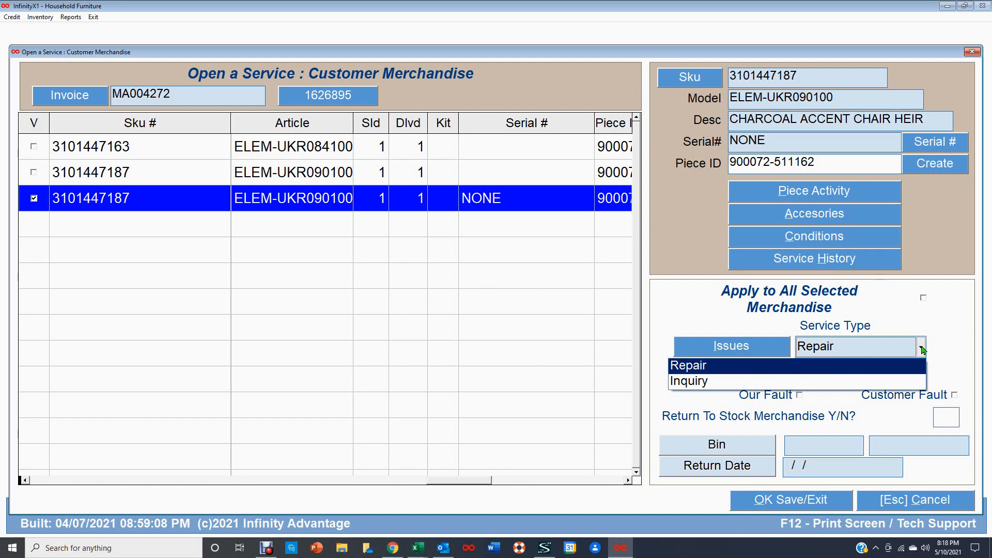
{"action": "left_click", "coordinate": [922, 350]}
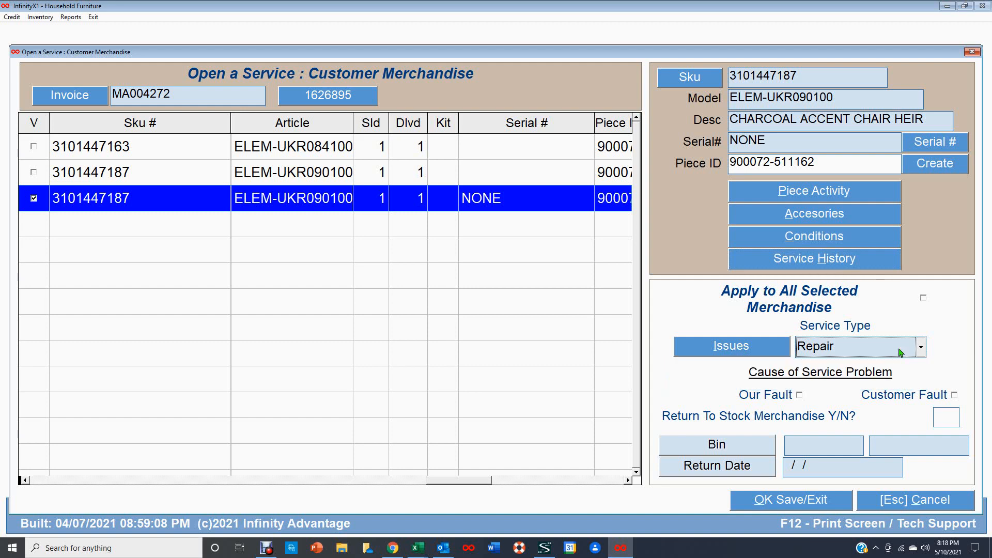
Record the chair's service issue as "right broken front leg" and save it
{"action": "left_click", "coordinate": [731, 346]}
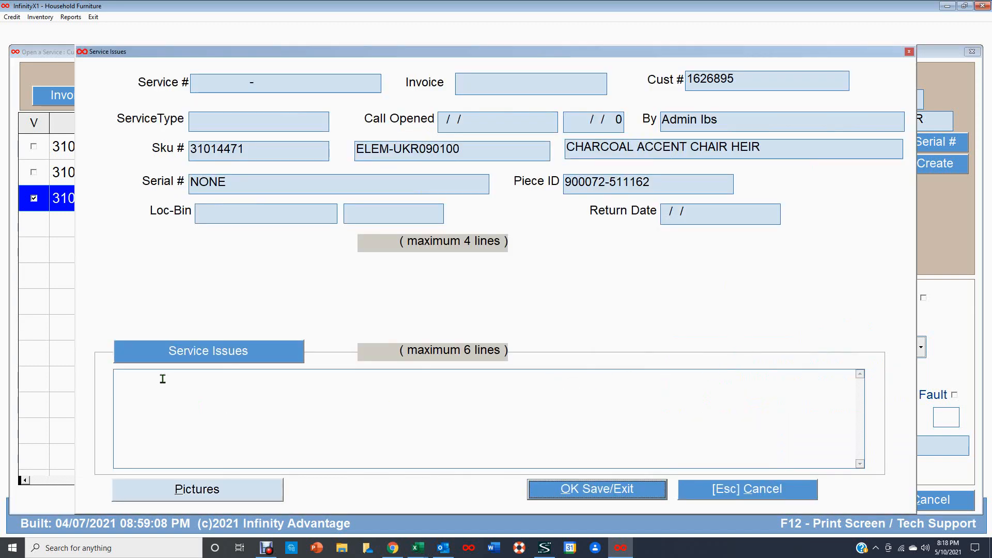
{"action": "left_click", "coordinate": [181, 398]}
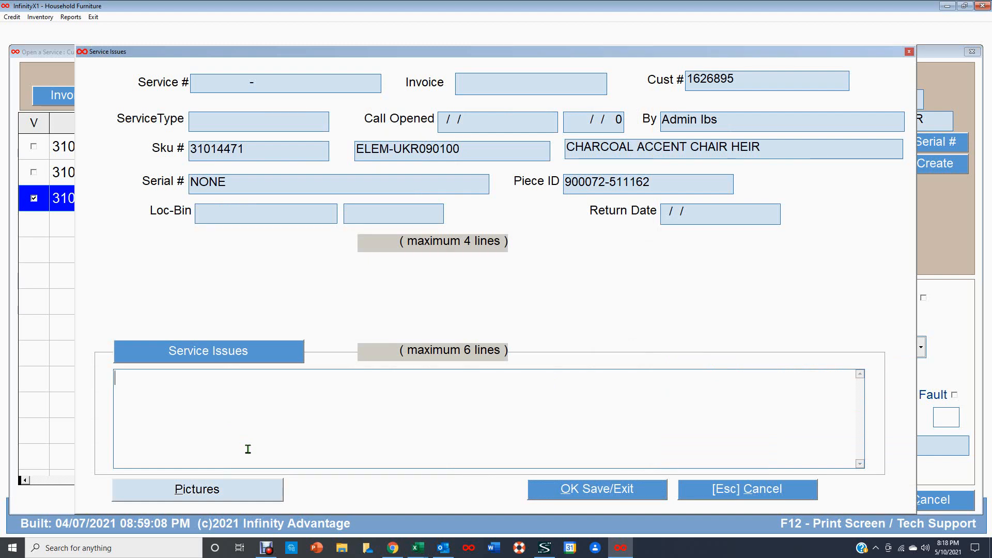
{"action": "type", "text": "right broken front"}
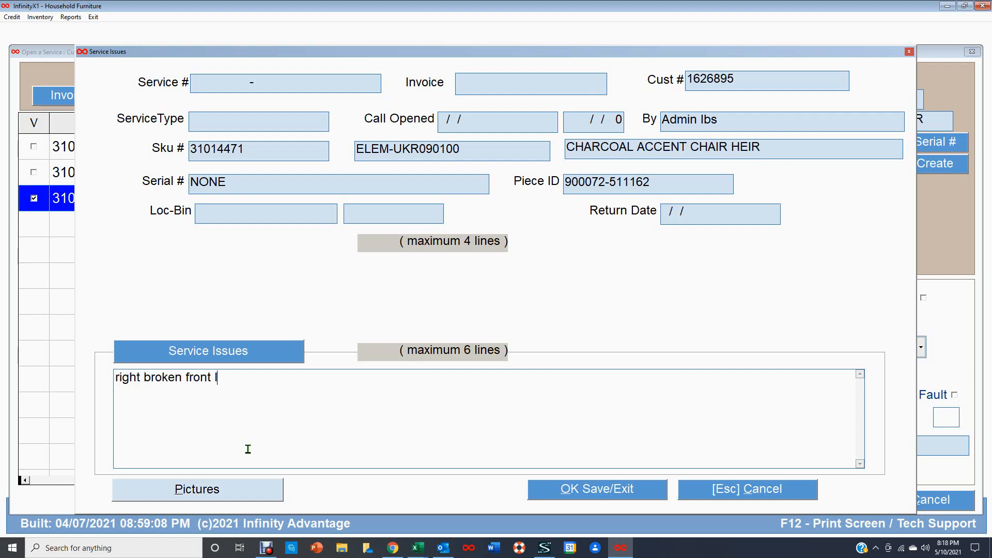
{"action": "type", "text": " leg"}
{"action": "left_click", "coordinate": [599, 490]}
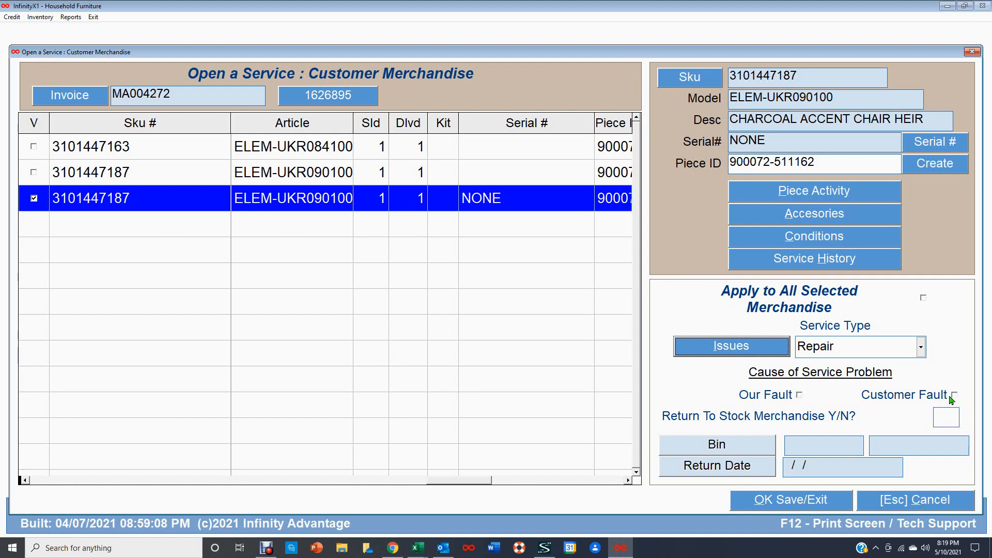
Mark the service problem as Our Fault and return the chair to stock in WH bin 13-07-01
{"action": "left_click", "coordinate": [800, 395]}
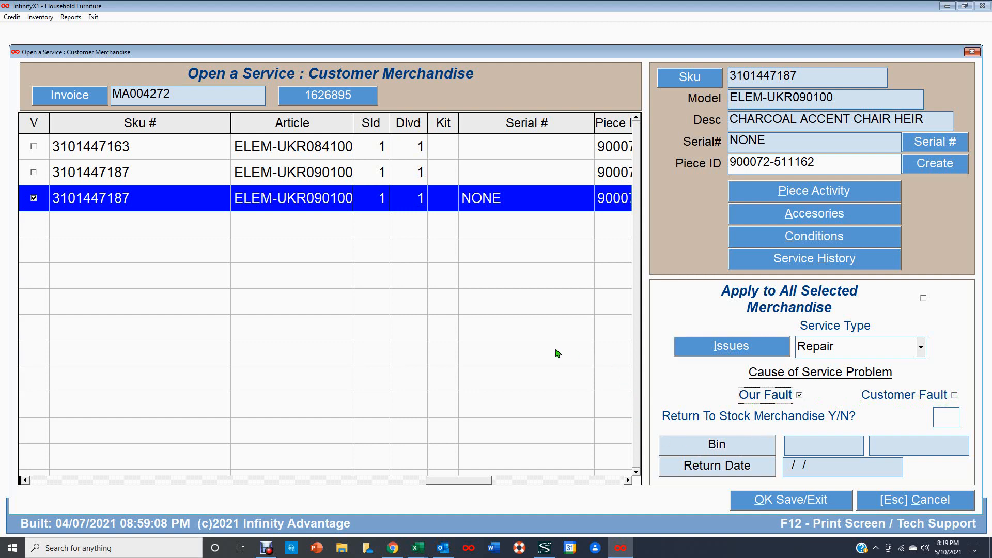
{"action": "left_click", "coordinate": [949, 412]}
{"action": "type", "text": "Y"}
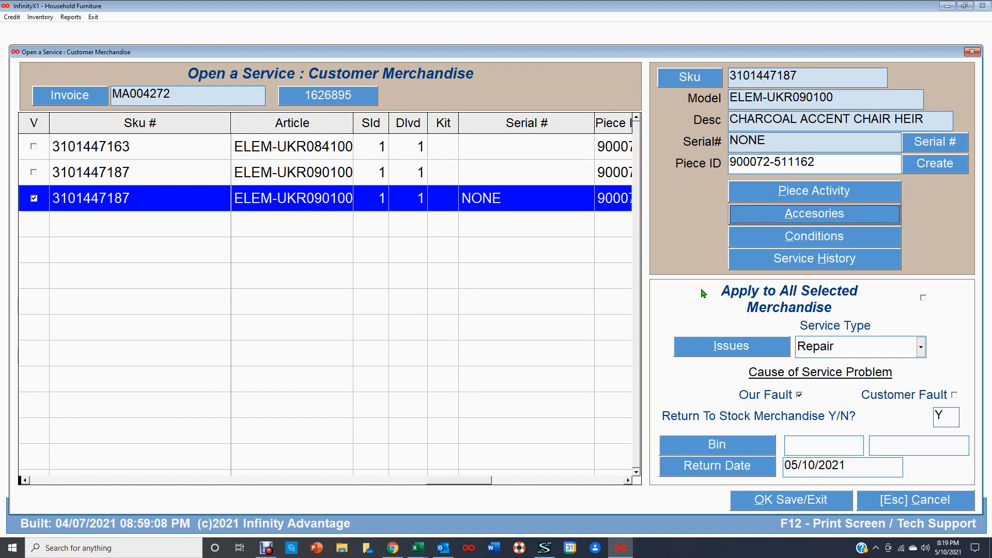
{"action": "left_click", "coordinate": [734, 446]}
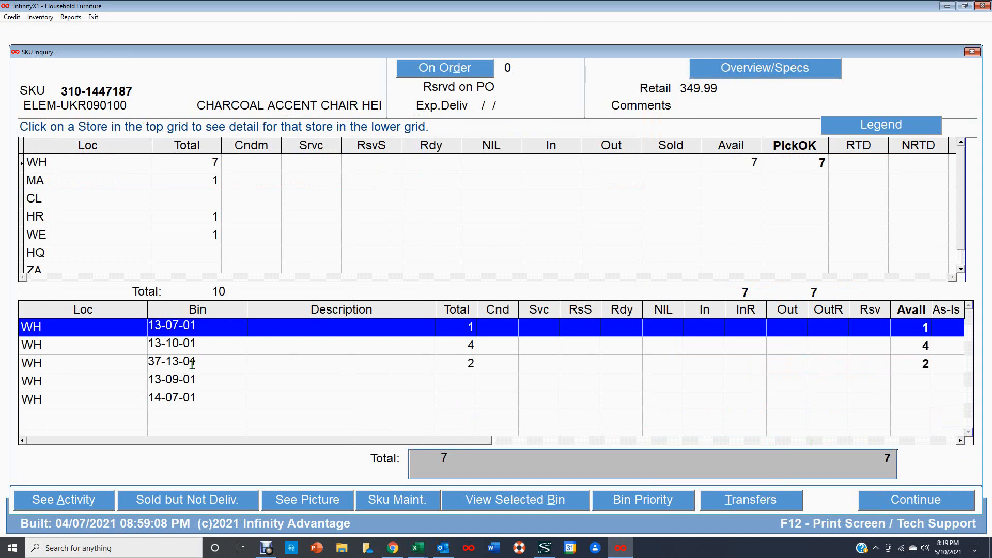
{"action": "left_click", "coordinate": [206, 327]}
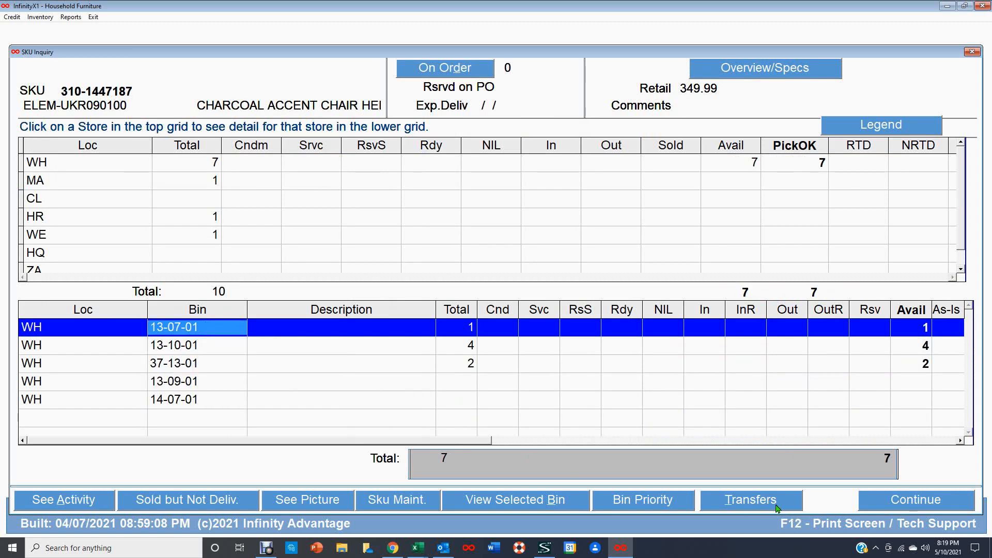
{"action": "left_click", "coordinate": [925, 499]}
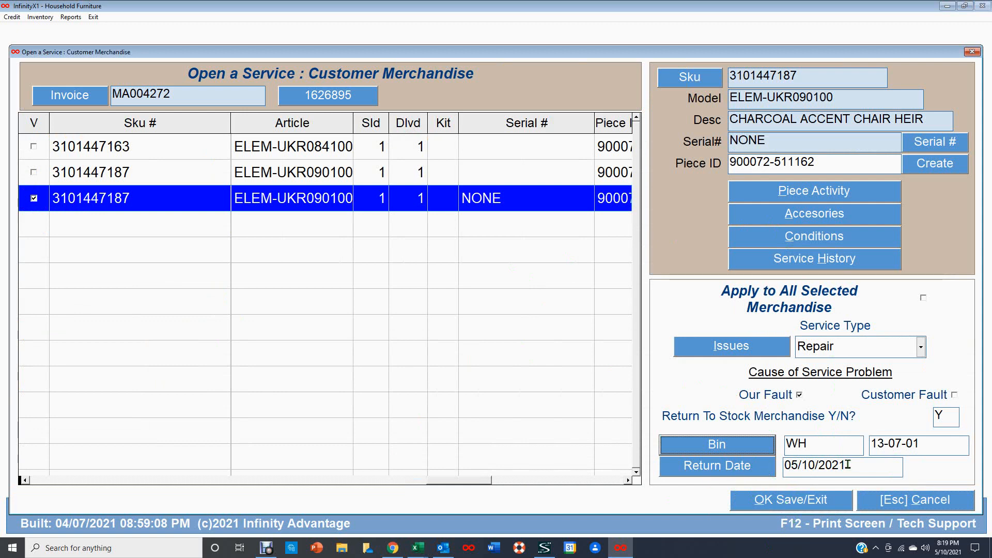
Save the new service and decline the text message alerts for the customer
{"action": "left_click", "coordinate": [792, 501]}
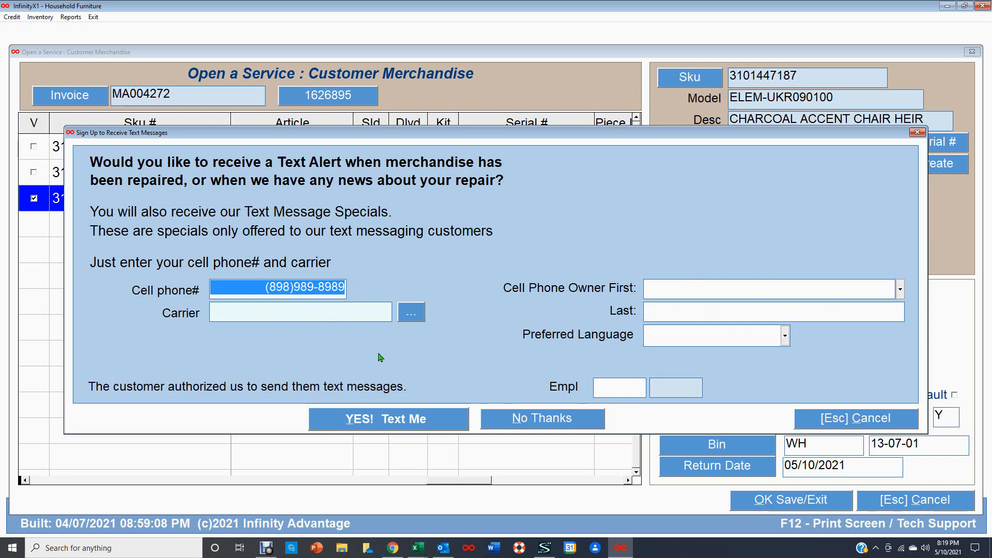
{"action": "left_click", "coordinate": [549, 425]}
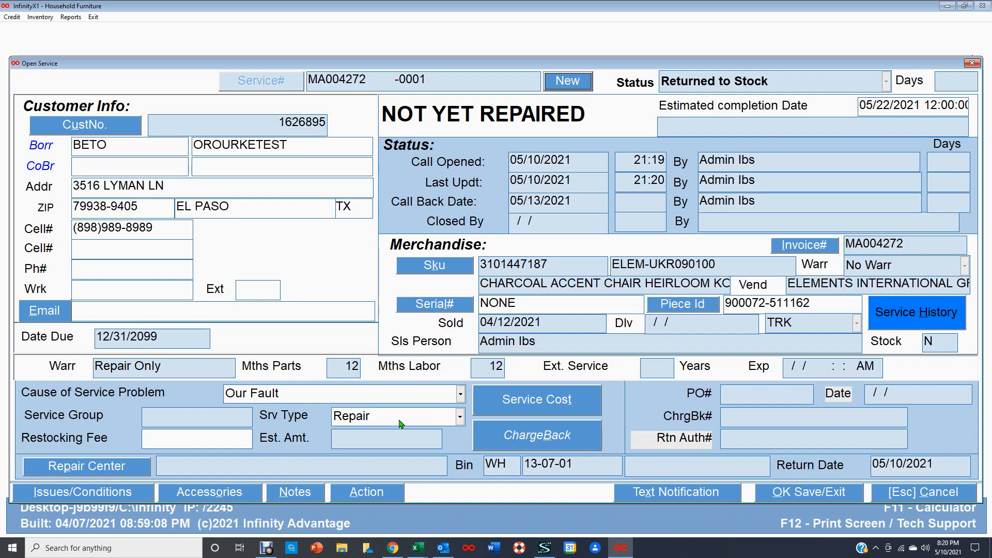
Record an Order Parts action on the chair's service with 10 days for the parts to arrive
{"action": "left_click", "coordinate": [379, 495]}
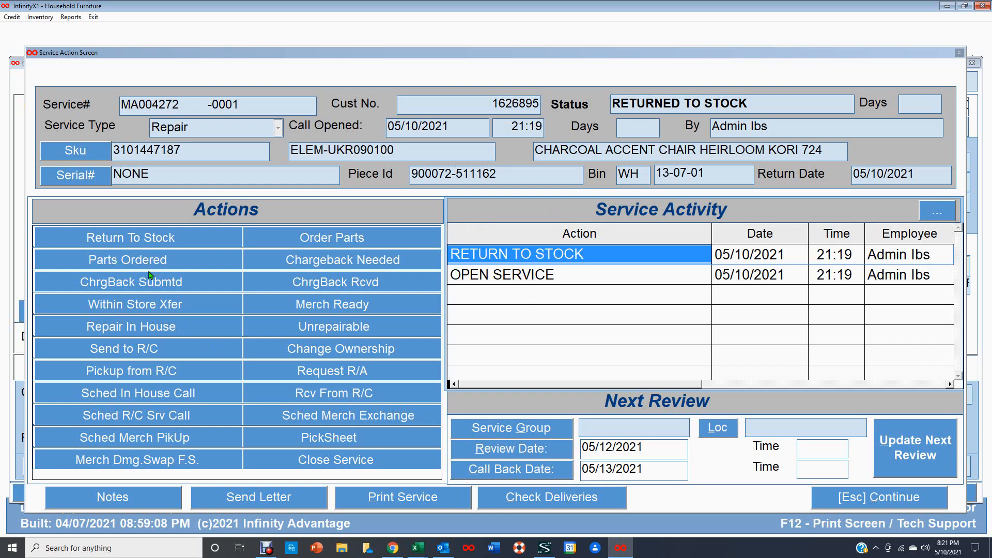
{"action": "left_click", "coordinate": [335, 239]}
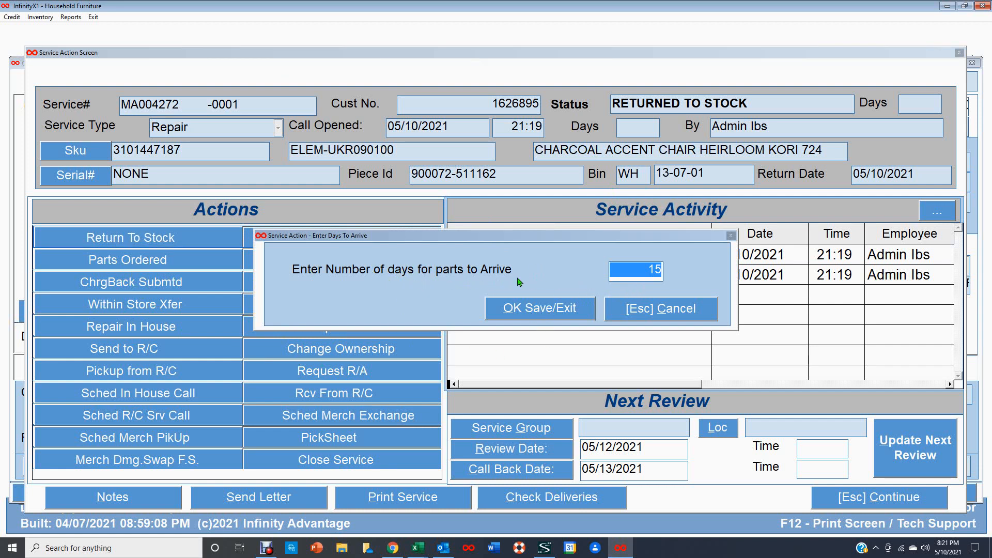
{"action": "double_click", "coordinate": [637, 271]}
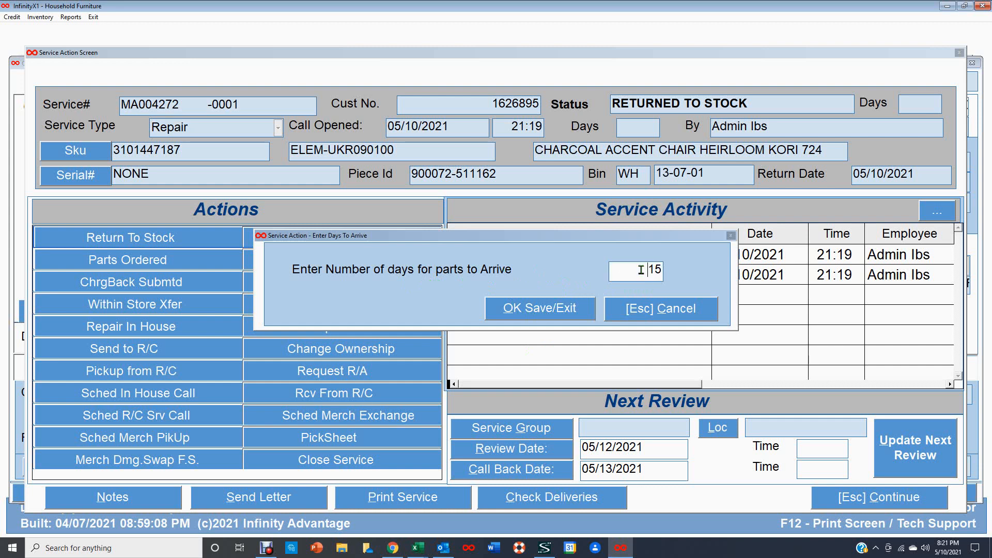
{"action": "type", "text": "10"}
{"action": "key", "text": "Tab"}
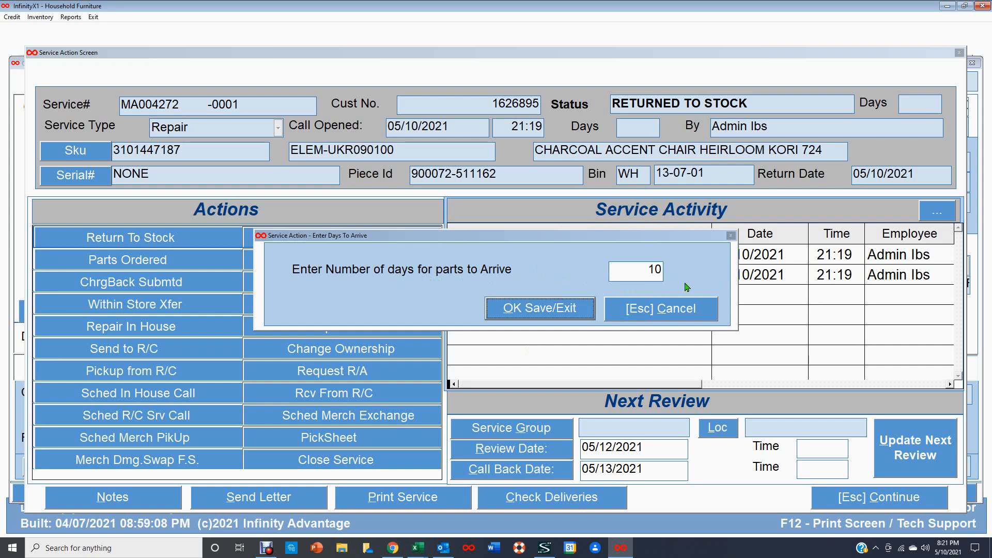
{"action": "left_click", "coordinate": [551, 309]}
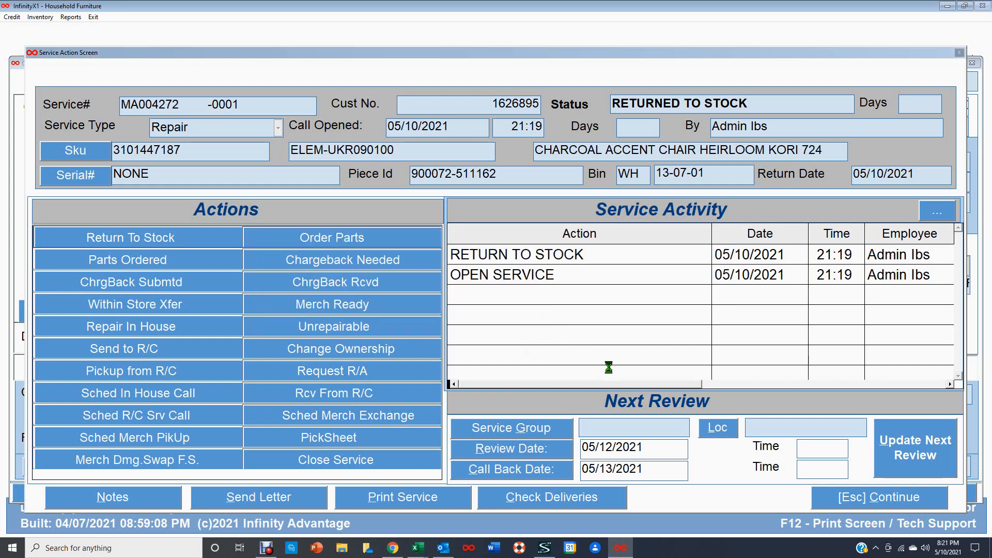
{"action": "left_click", "coordinate": [494, 301]}
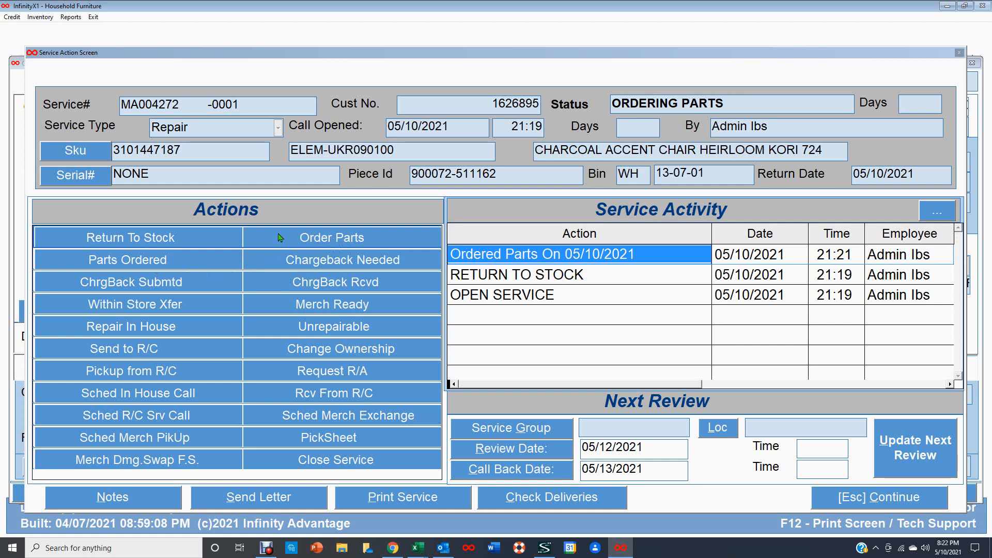
Schedule an in-house repair at store WH with a repair-by date of 05/20/2021, without printing the service
{"action": "left_click", "coordinate": [146, 331]}
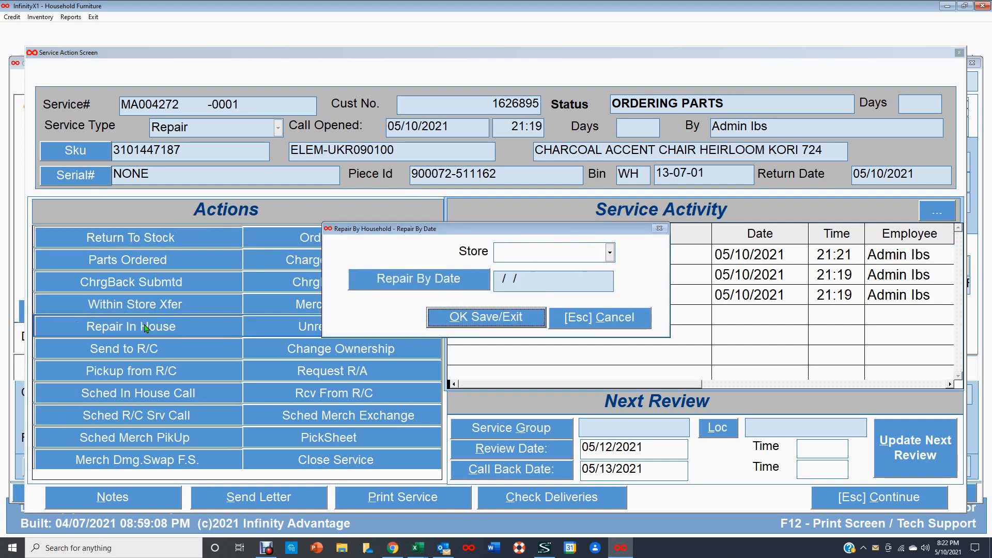
{"action": "left_click", "coordinate": [610, 253]}
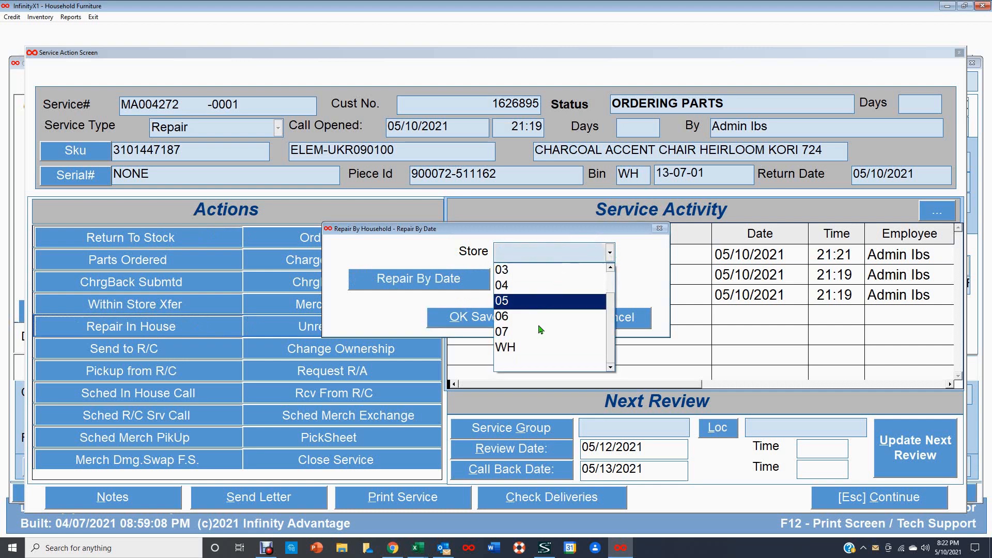
{"action": "left_click", "coordinate": [516, 348]}
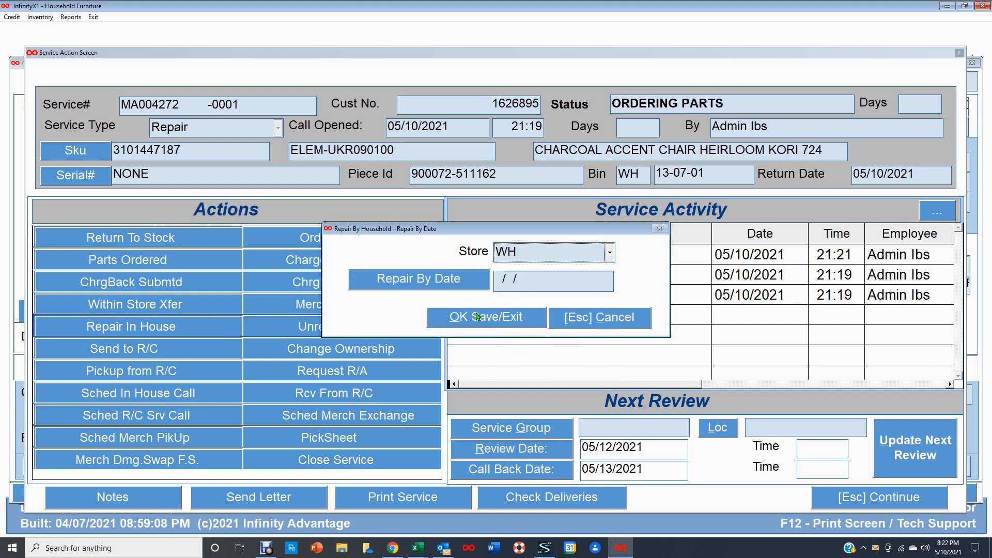
{"action": "left_click", "coordinate": [425, 282]}
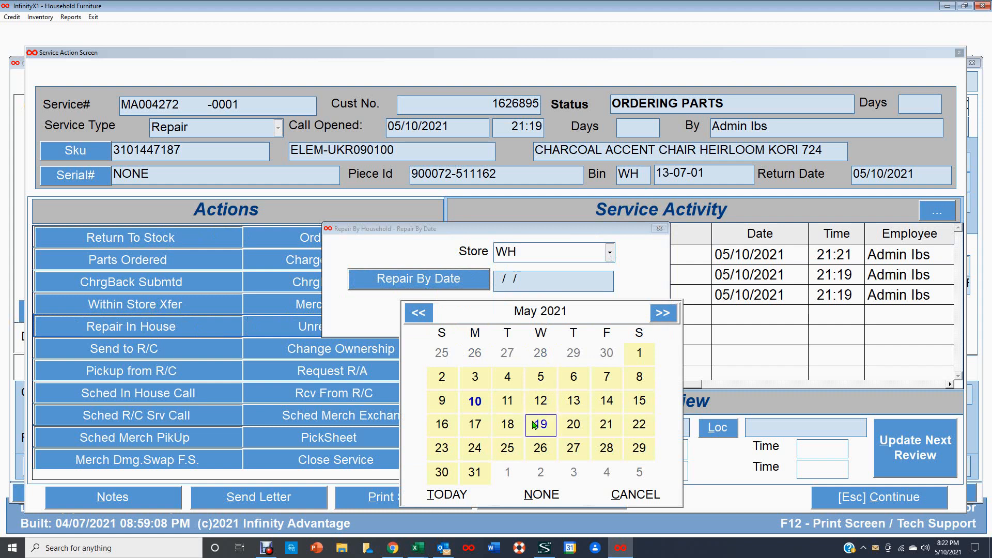
{"action": "left_click", "coordinate": [574, 426]}
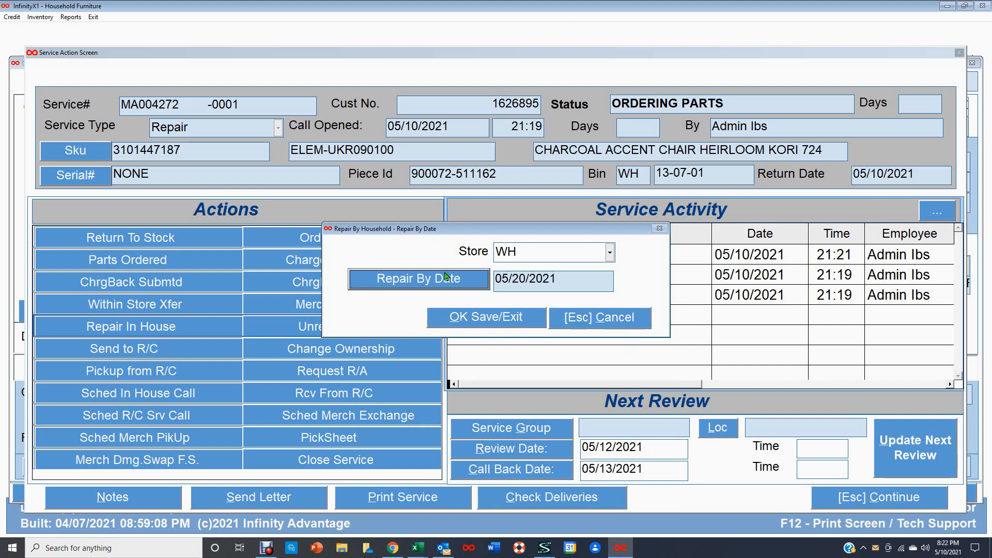
{"action": "left_click", "coordinate": [498, 318]}
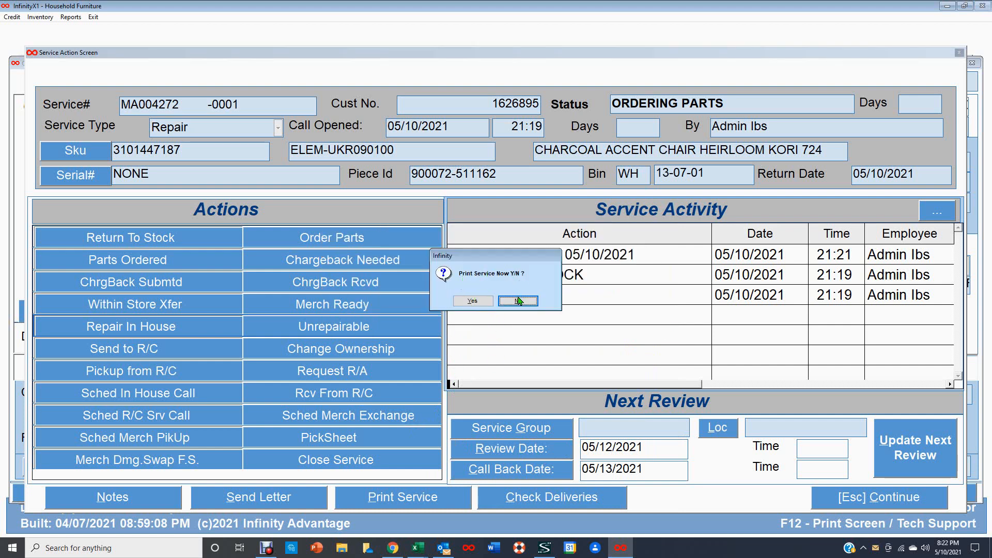
{"action": "left_click", "coordinate": [517, 301]}
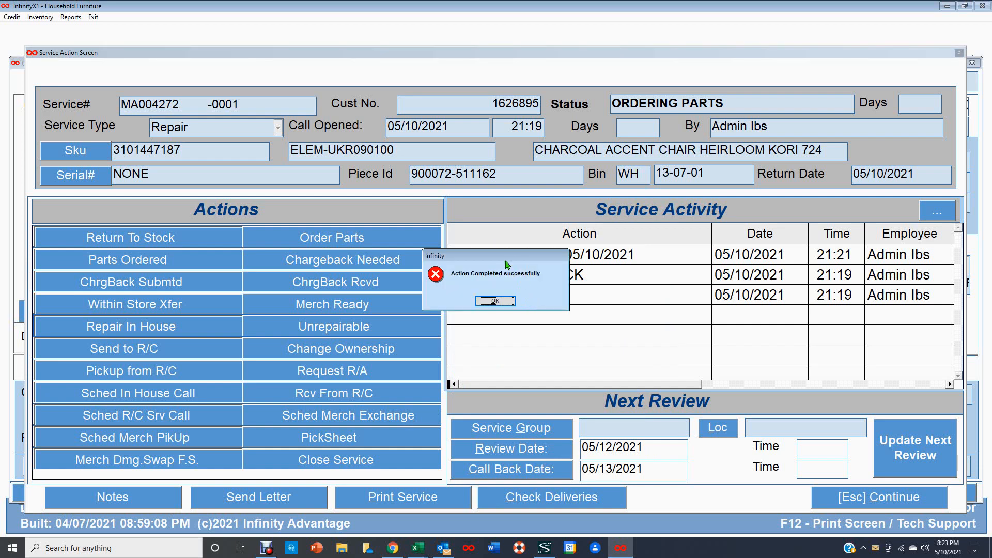
{"action": "left_click", "coordinate": [496, 301]}
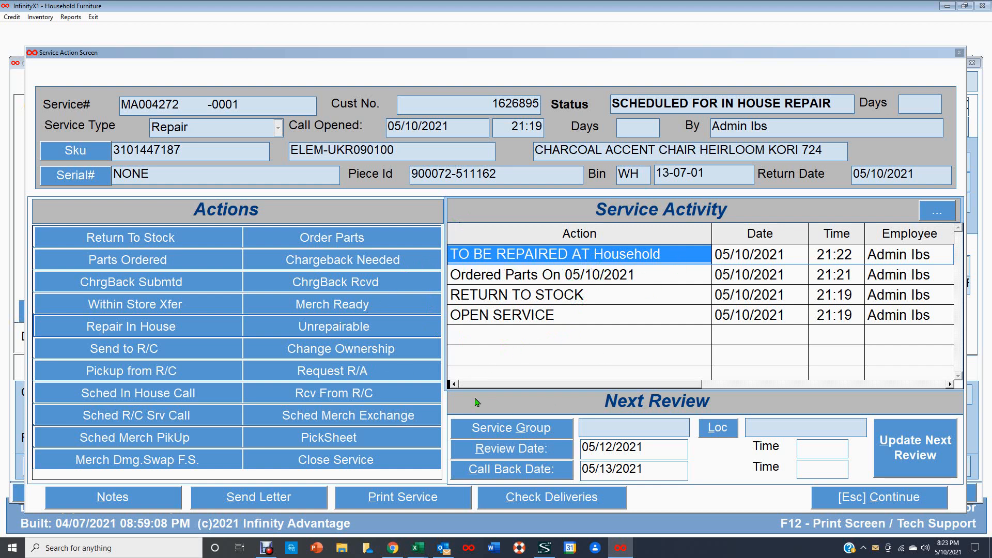
Set the service status to Merch Ready without scheduling a delivery
{"action": "left_click", "coordinate": [341, 306]}
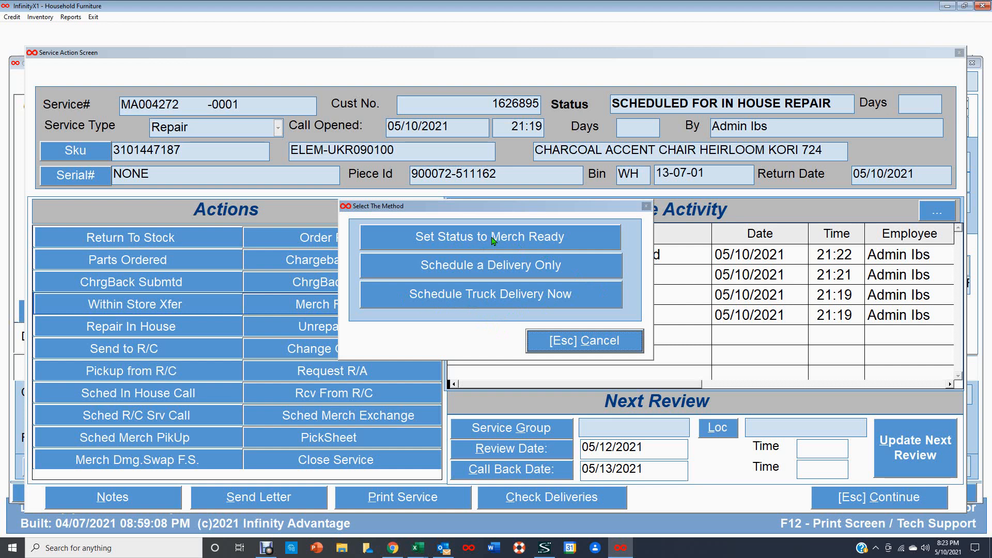
{"action": "left_click", "coordinate": [513, 240]}
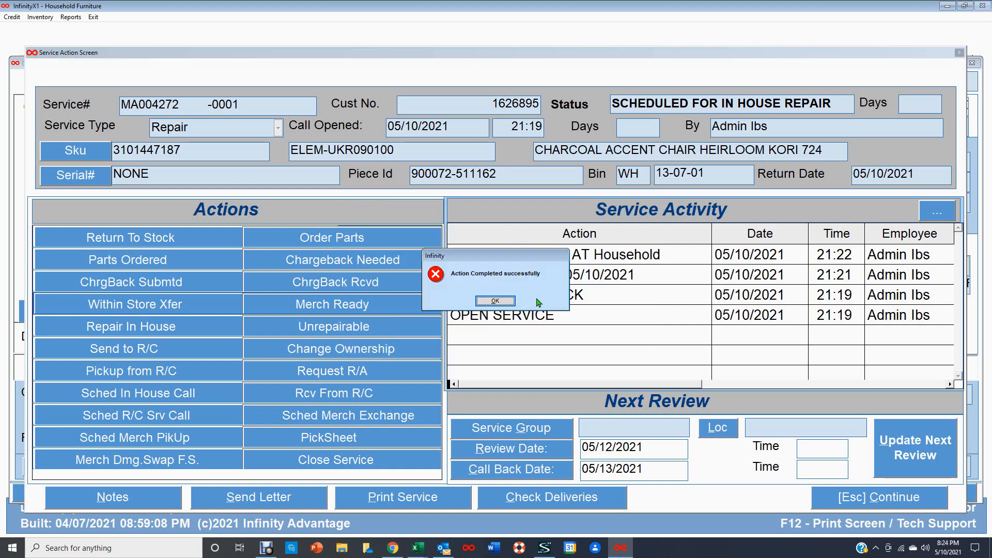
{"action": "left_click", "coordinate": [491, 300]}
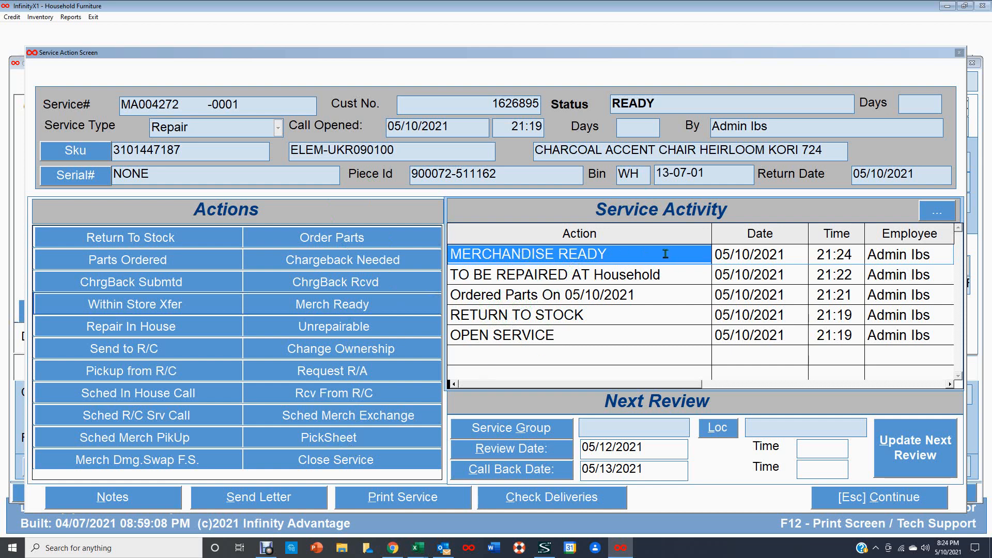
Open the service's pick sheet, submit the employee password, and create the will call task without printing it
{"action": "left_click", "coordinate": [329, 439]}
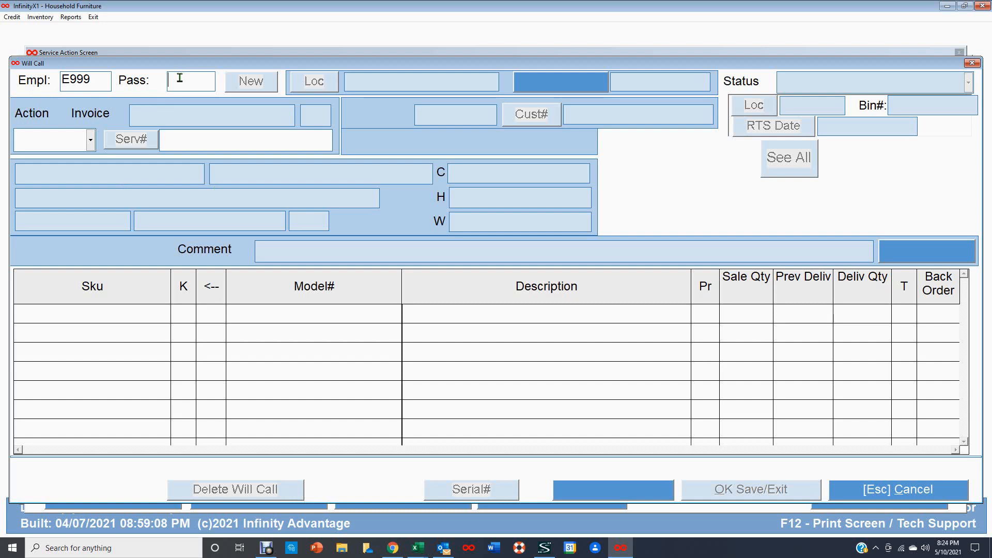
{"action": "key", "text": "Return"}
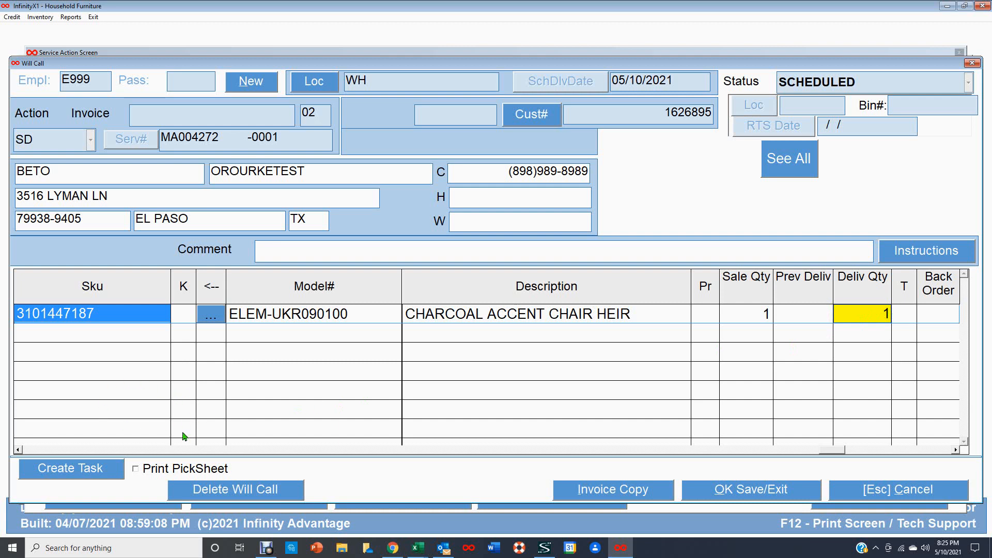
{"action": "left_click", "coordinate": [75, 469]}
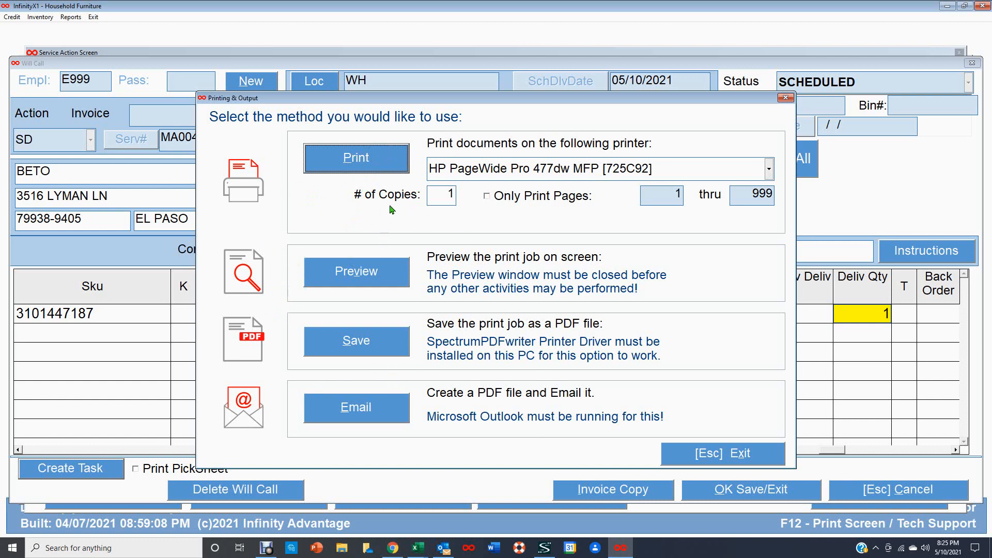
{"action": "left_click", "coordinate": [739, 455]}
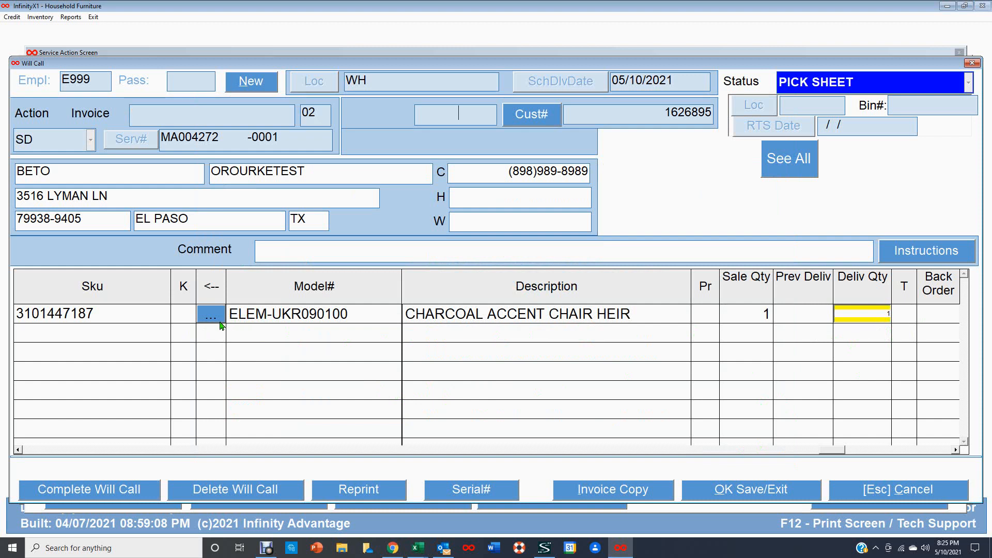
Complete the will call for the repaired chair and return to the service actions
{"action": "left_click", "coordinate": [102, 491]}
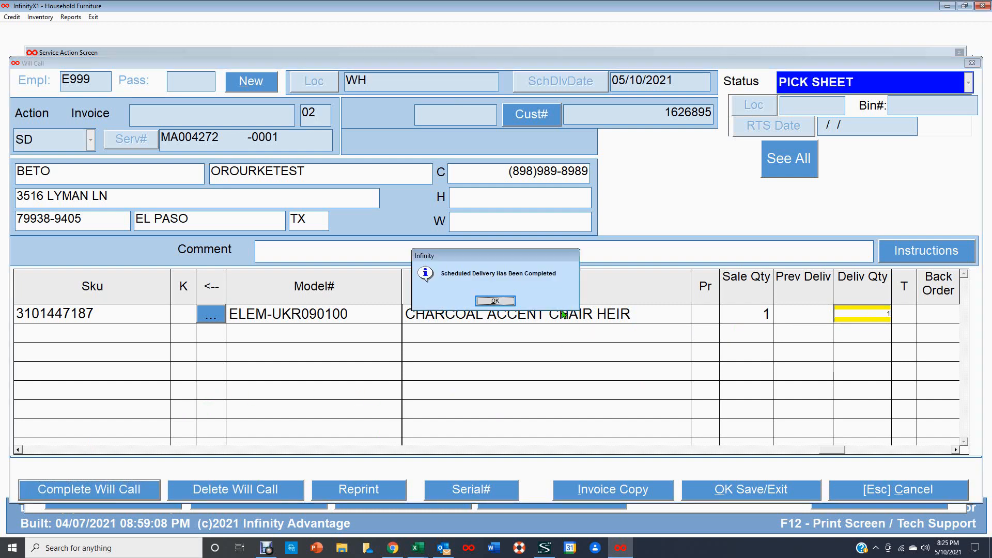
{"action": "left_click", "coordinate": [497, 301]}
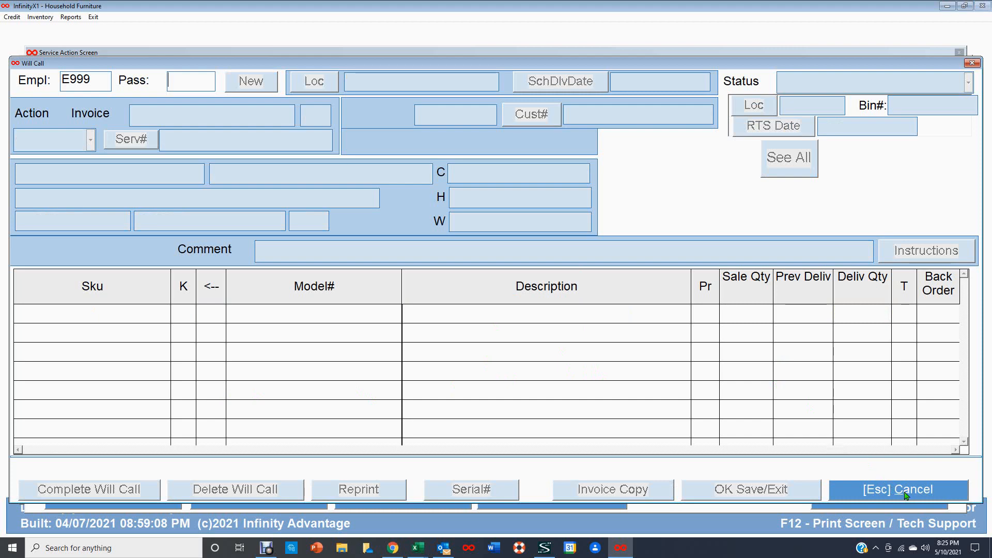
{"action": "left_click", "coordinate": [905, 493]}
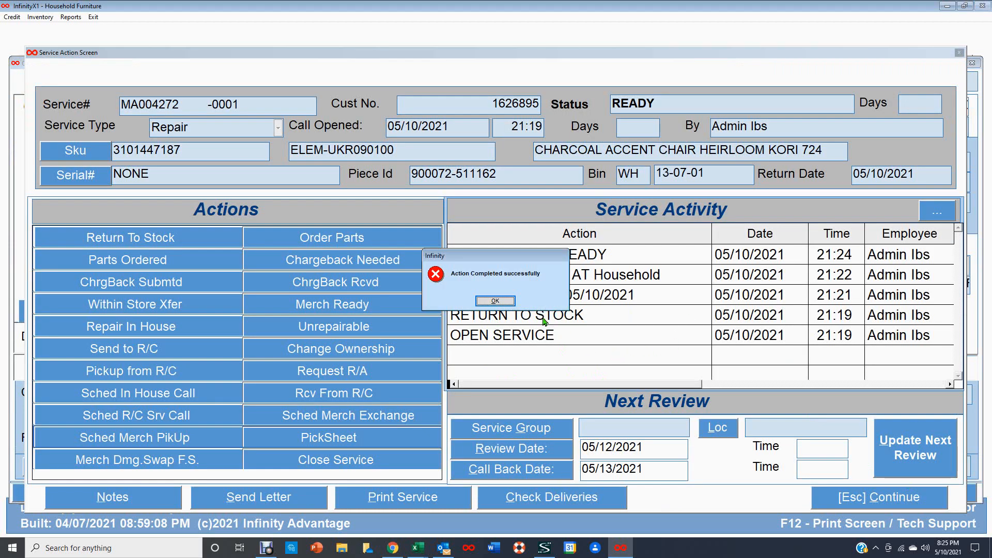
{"action": "left_click", "coordinate": [495, 301]}
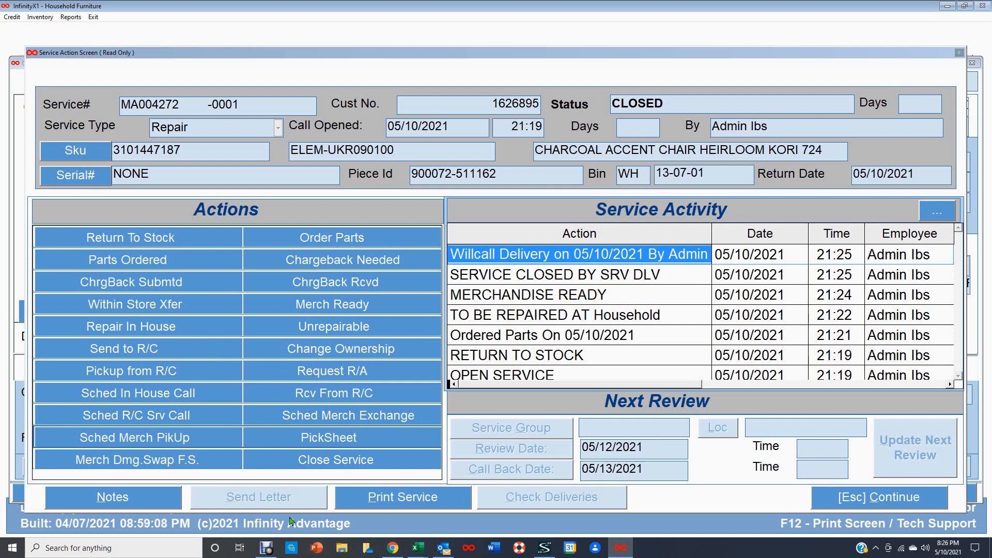
{"action": "key", "text": "XF86AudioMute"}
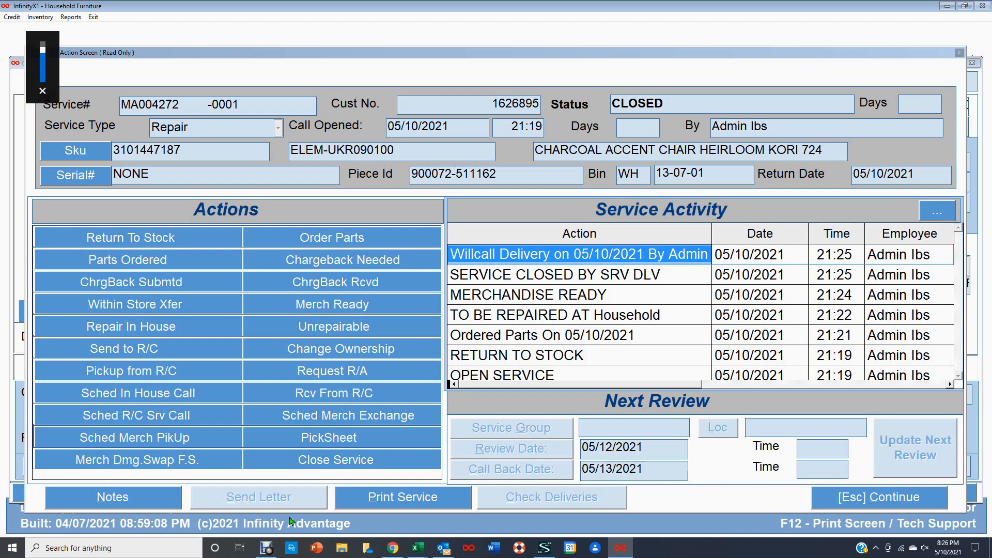
{"action": "key", "text": "XF86AudioMute"}
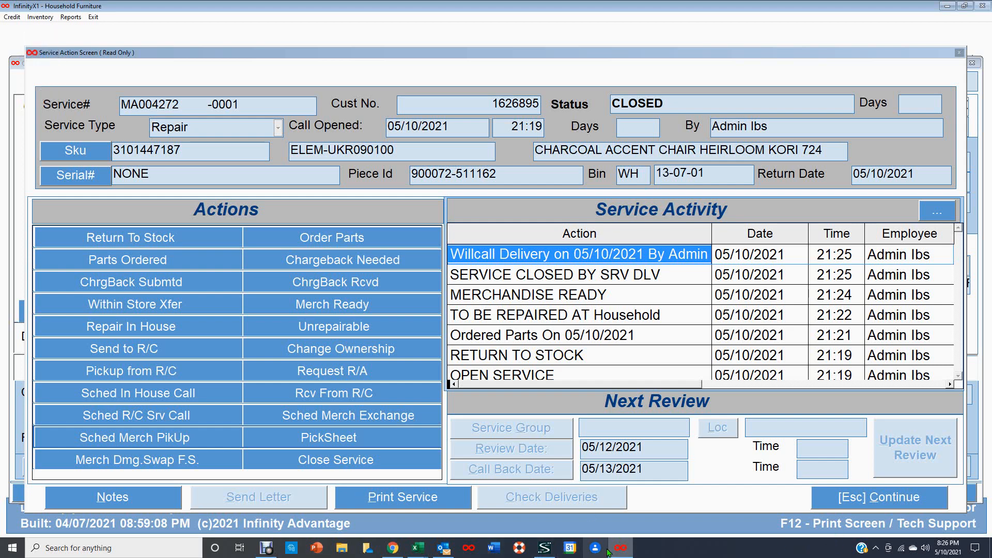
{"action": "left_click", "coordinate": [266, 548]}
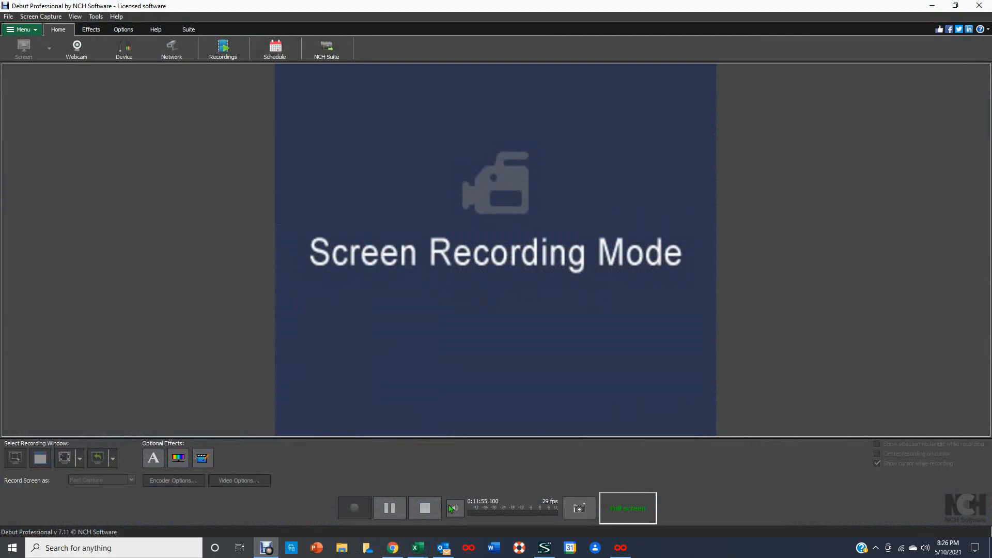